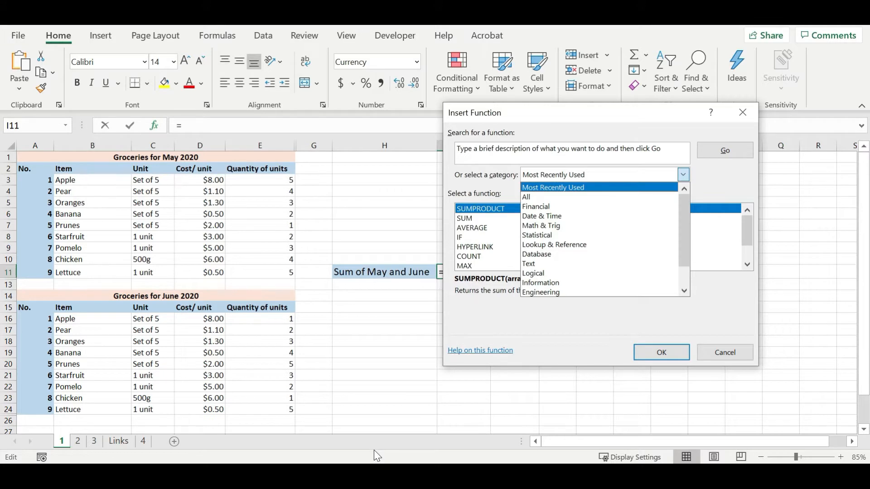
# Switch to Chrome and search Google for "sum of multiplication of two columns in excel" to find the suitable function
pyautogui.click(366, 474)
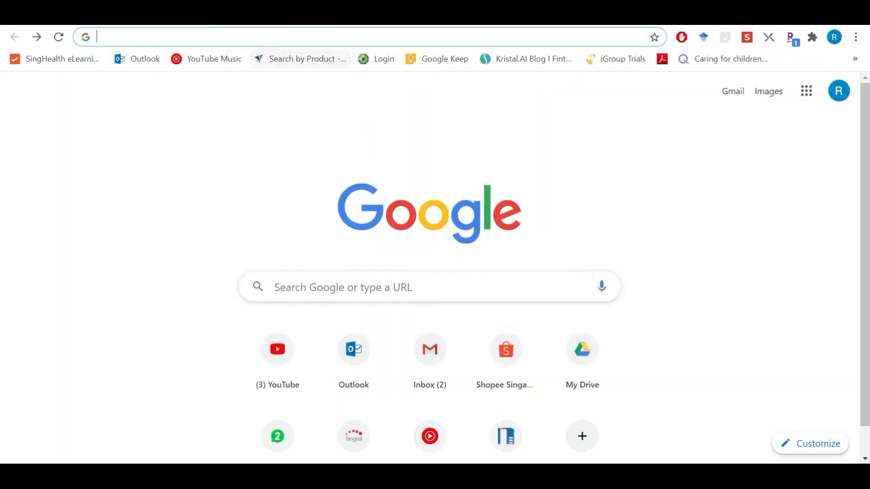
pyautogui.click(346, 37)
pyautogui.write('sum of')
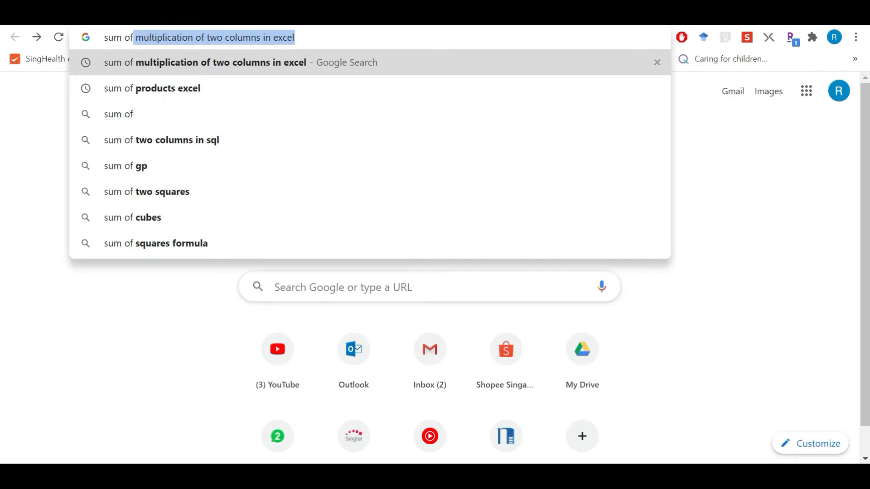
pyautogui.press('Return')
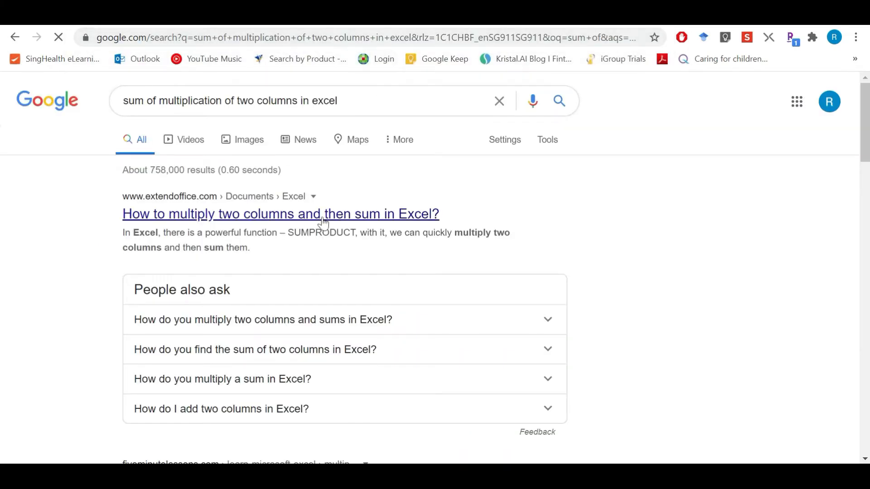
pyautogui.moveTo(234, 232); pyautogui.dragTo(294, 233)
pyautogui.click(312, 235)
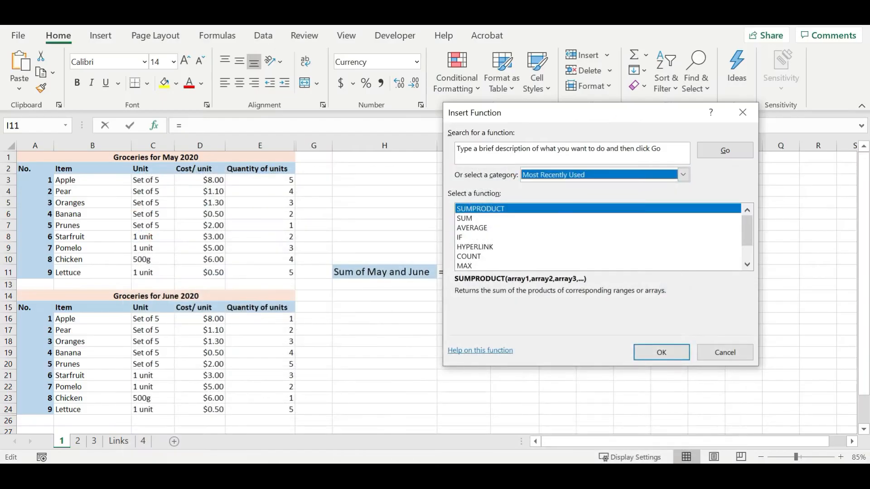
# Back in Excel, search the function list for "sumproduct" and insert SUMPRODUCT into cell I11
pyautogui.write('sumproduct')
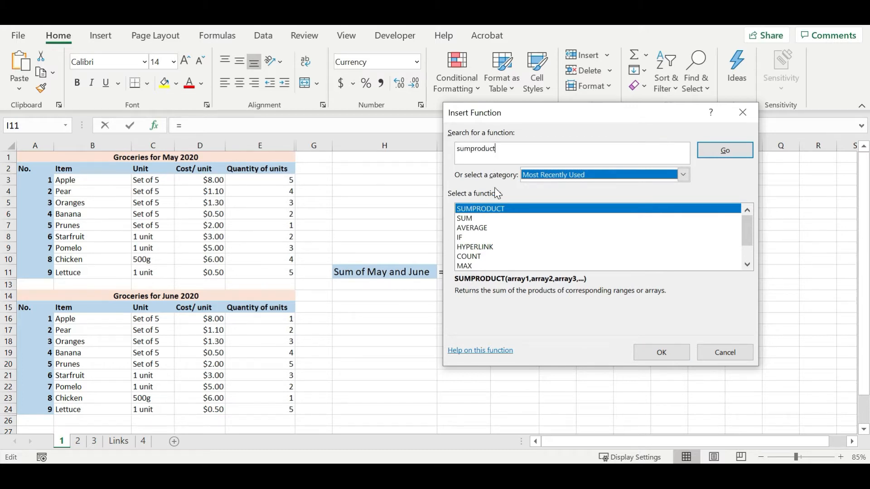
pyautogui.click(724, 154)
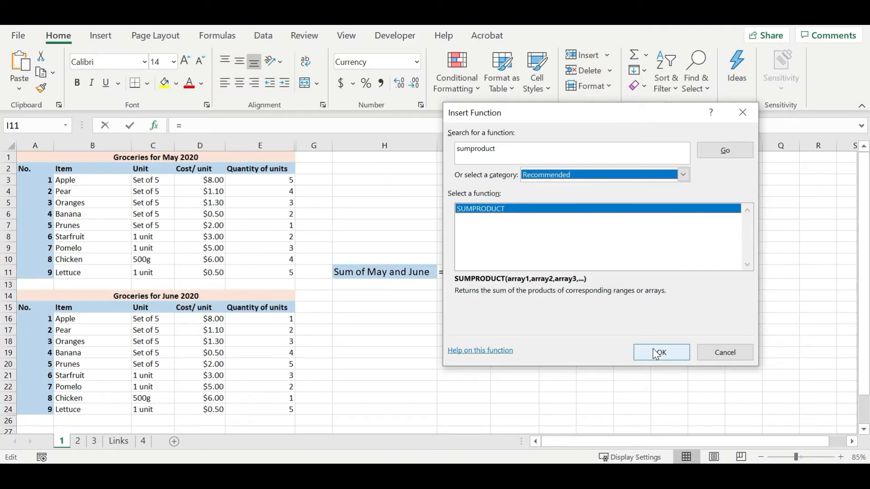
pyautogui.click(655, 354)
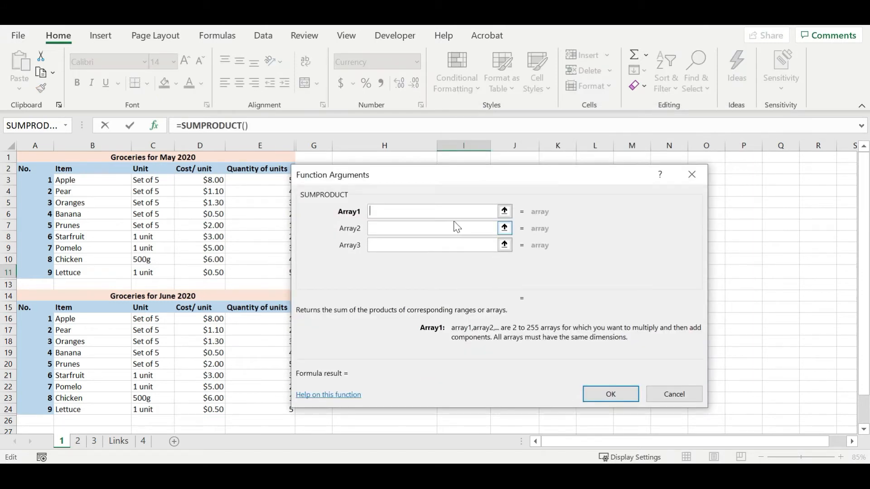
# Set the SUMPRODUCT arguments to column D:D as Array1 and column E:E as Array2, and accept the formula
pyautogui.click(200, 144)
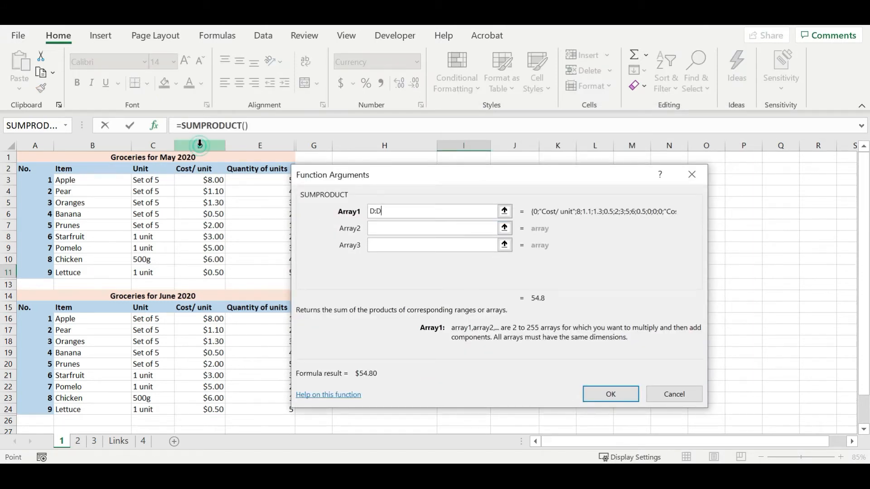
pyautogui.click(417, 226)
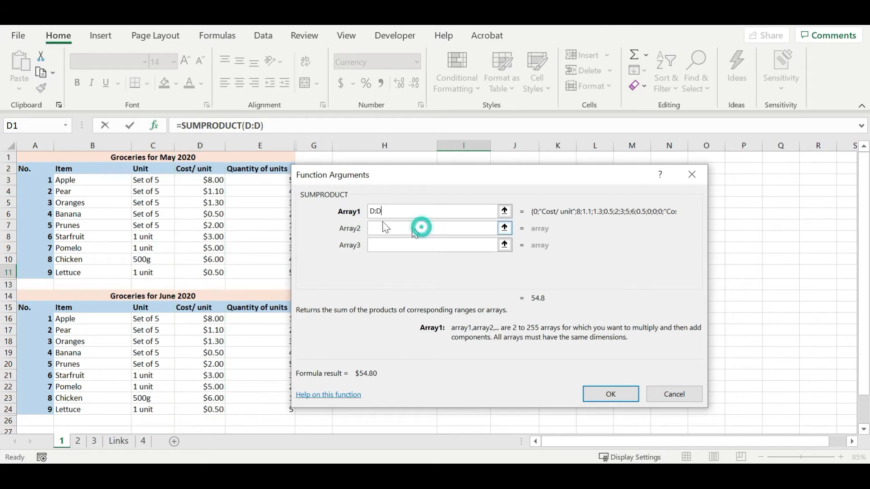
pyautogui.click(267, 143)
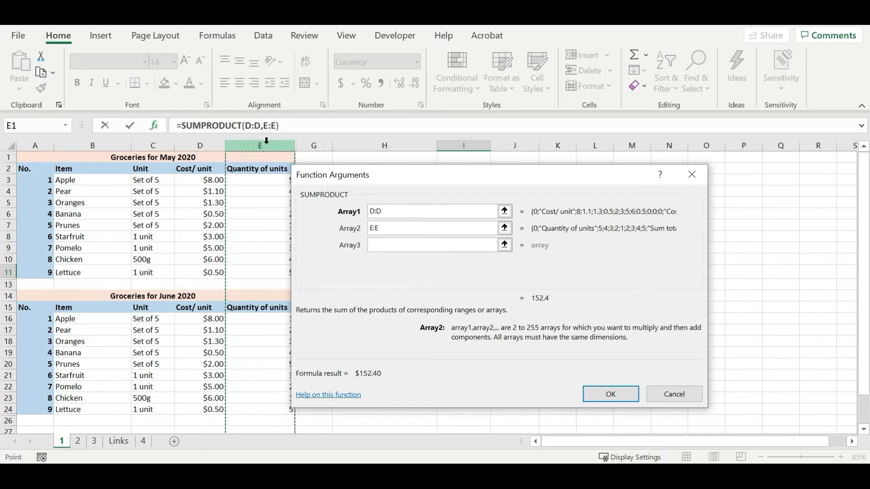
pyautogui.press('Return')
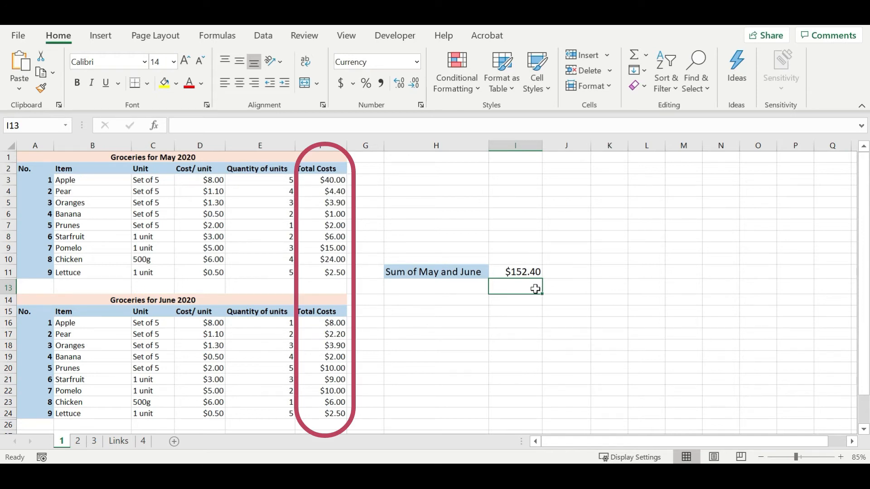
# Enter the formula =SUM(F3:F11)+SUM(F16:F24) in cell I13 to add the May and June total costs
pyautogui.click(339, 127)
pyautogui.write('=sum(')
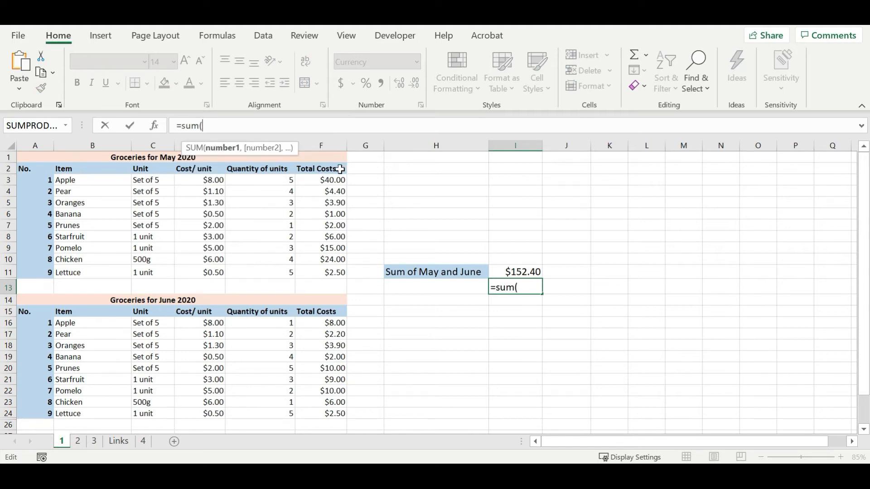
pyautogui.moveTo(333, 179); pyautogui.dragTo(331, 269)
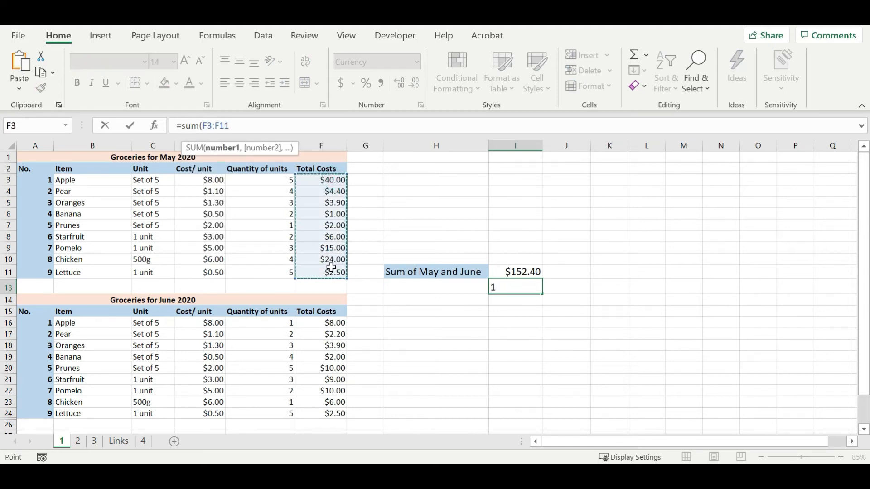
pyautogui.write(')+')
pyautogui.write('sum(')
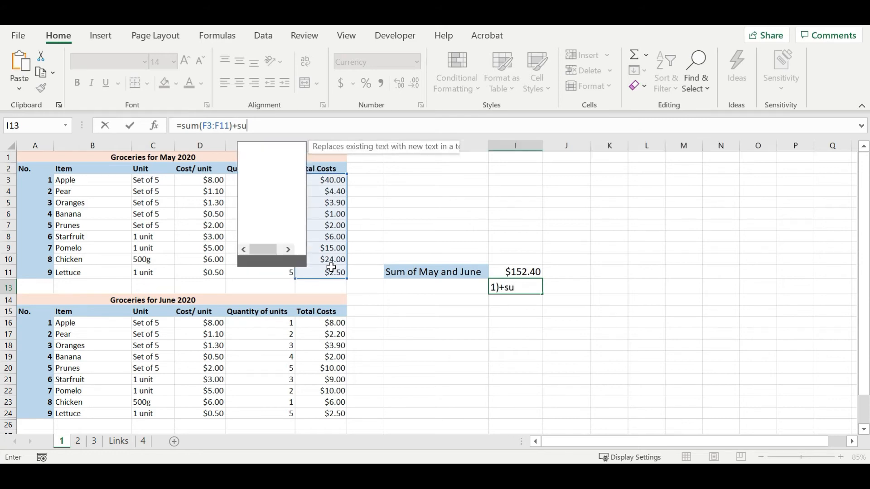
pyautogui.moveTo(336, 323); pyautogui.dragTo(338, 413)
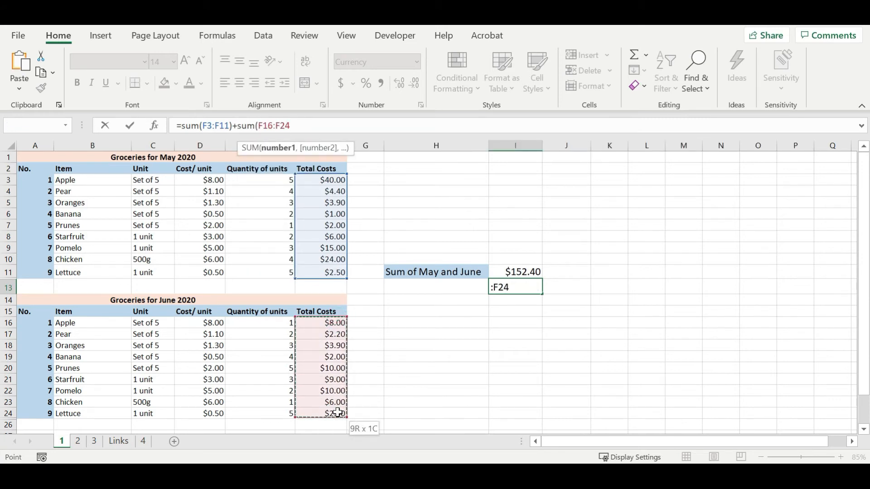
pyautogui.write(')')
pyautogui.press('Return')
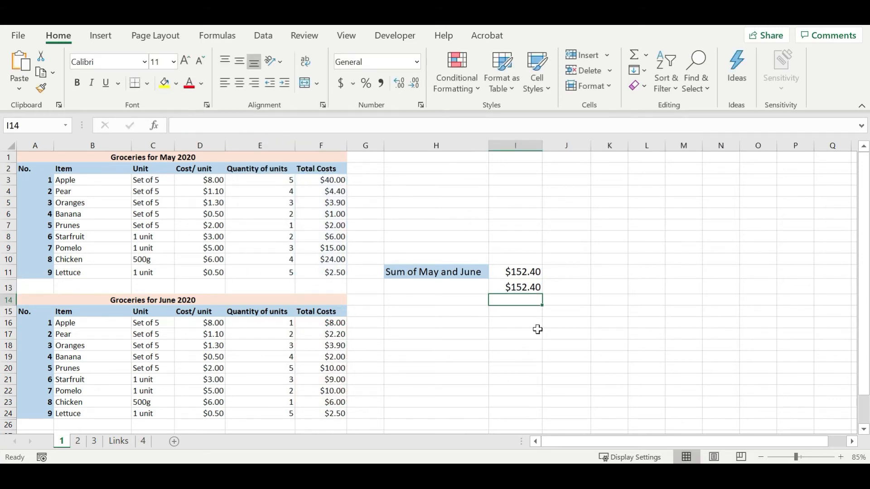
# Replace the June quantity of Oranges in cell E18 with the text "three"
pyautogui.click(519, 274)
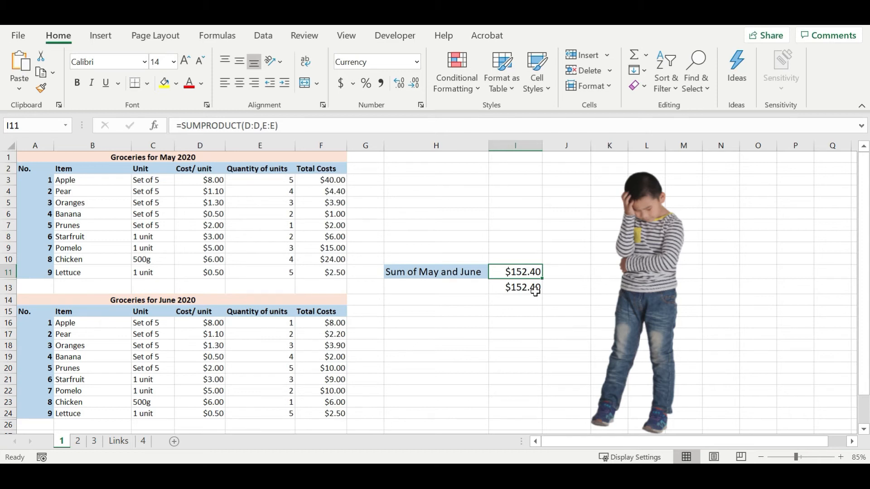
pyautogui.click(272, 344)
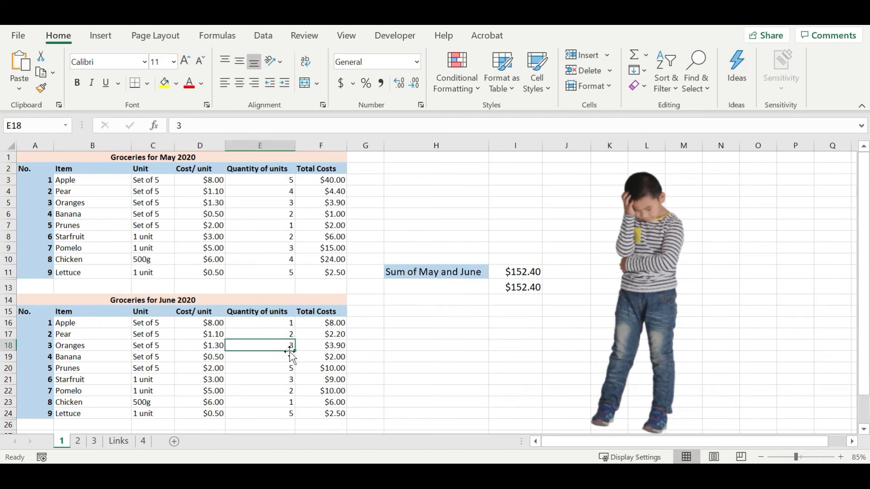
pyautogui.write('th')
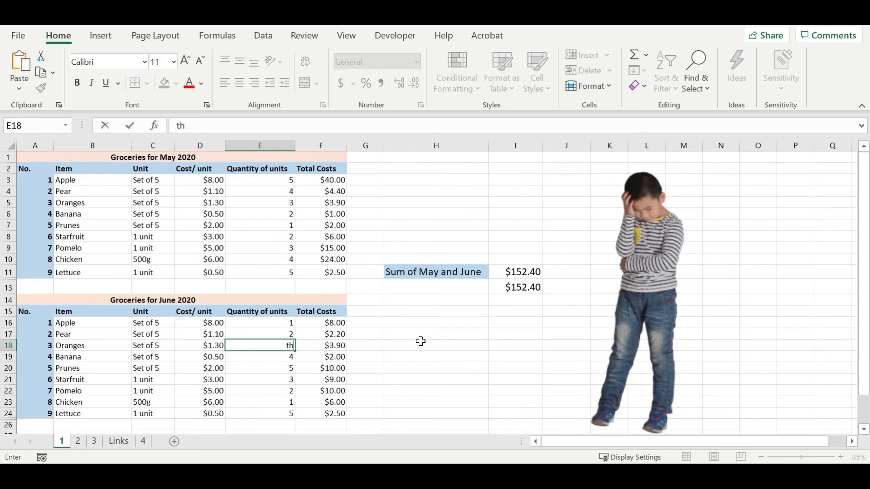
pyautogui.write('ree')
pyautogui.press('Return')
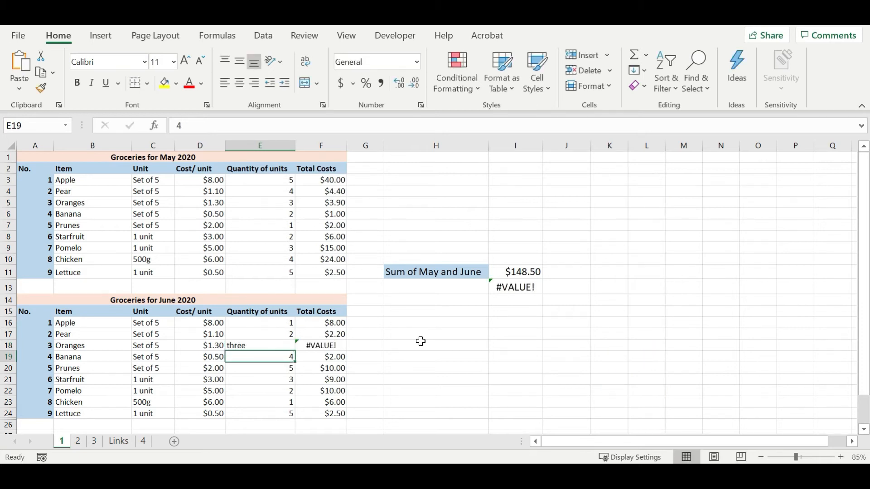
# Step through both SUM terms of cell I13 with Evaluate Formula and inspect the same cell with Error Checking
pyautogui.click(276, 348)
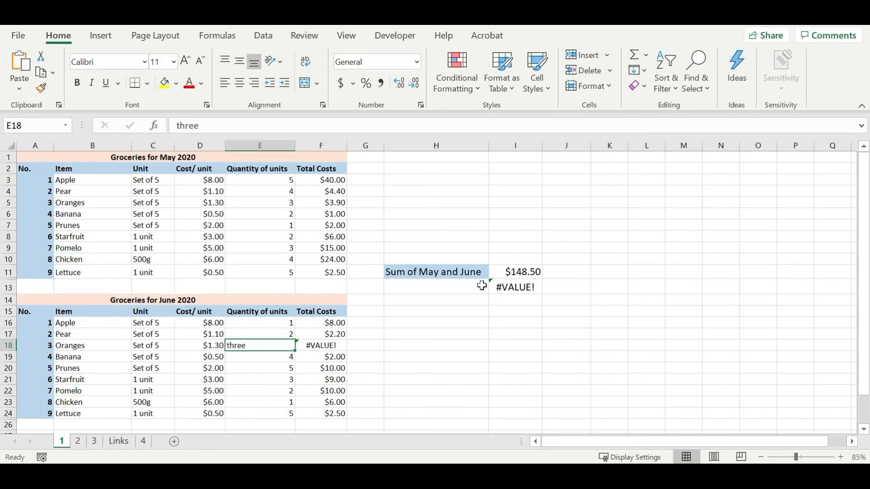
pyautogui.click(502, 286)
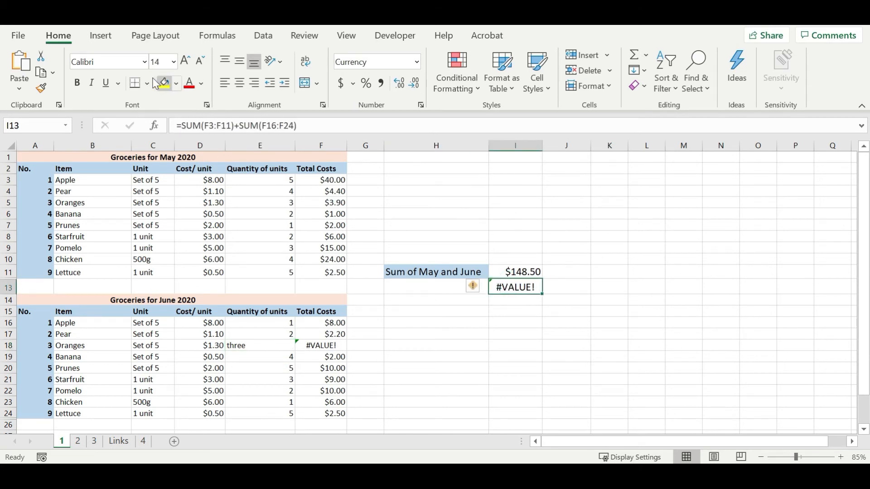
pyautogui.click(223, 36)
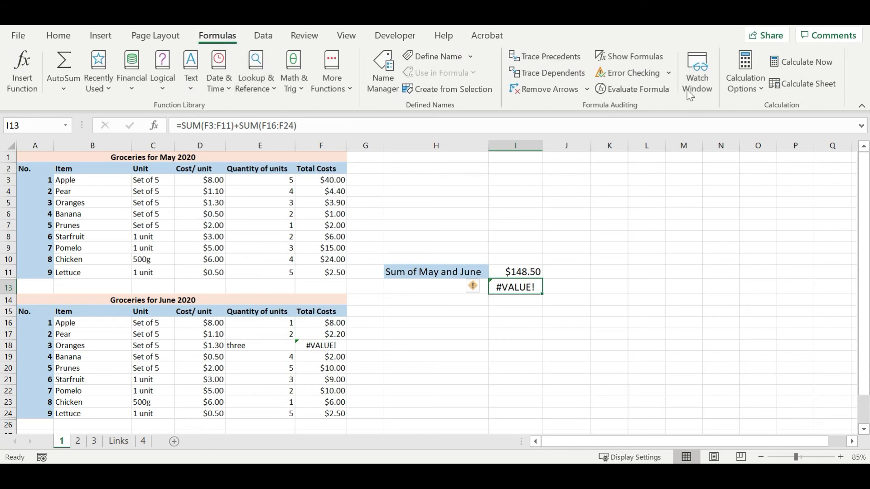
pyautogui.click(664, 93)
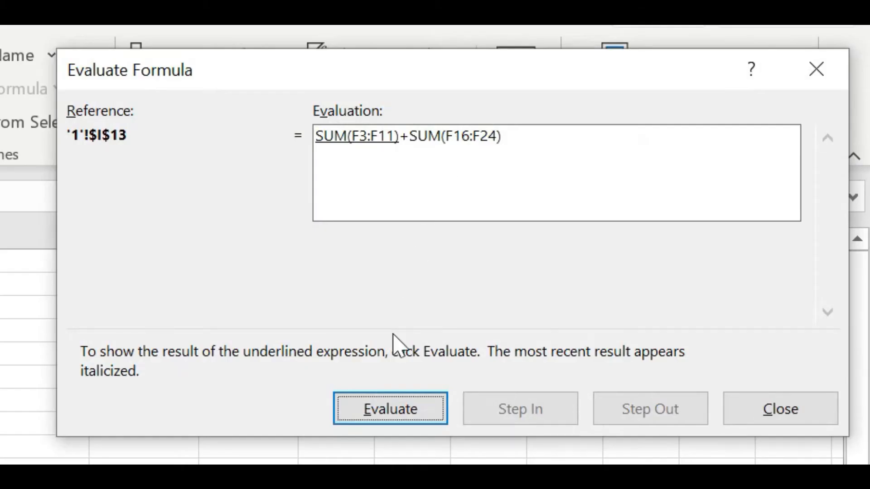
pyautogui.click(407, 415)
pyautogui.click(403, 407)
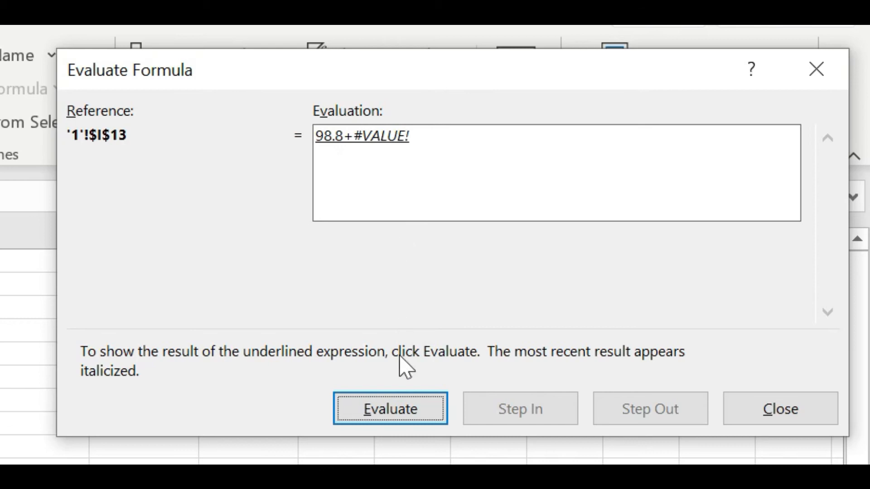
pyautogui.click(750, 419)
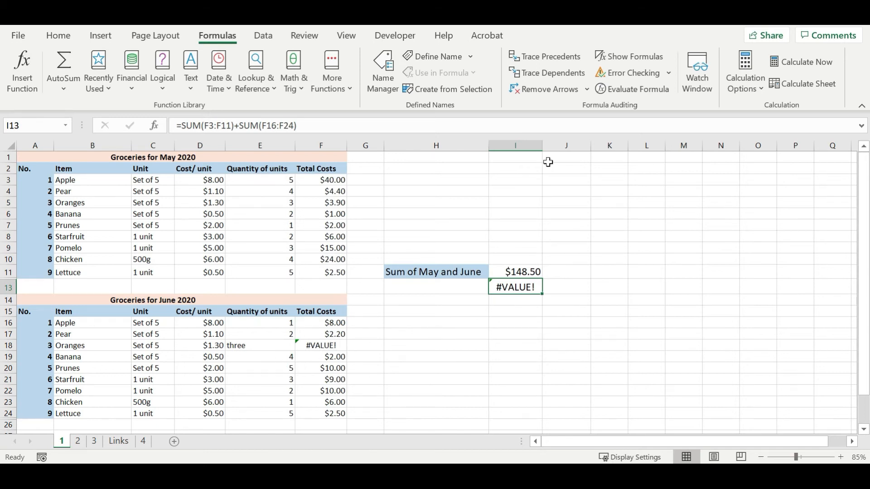
pyautogui.click(628, 74)
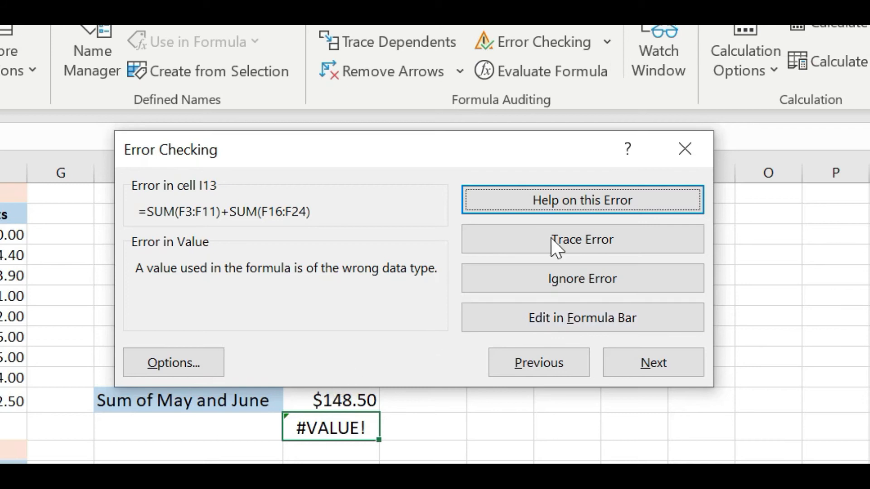
pyautogui.click(689, 154)
# Set the June quantity of Oranges in cell E18 to the number 3
pyautogui.click(260, 346)
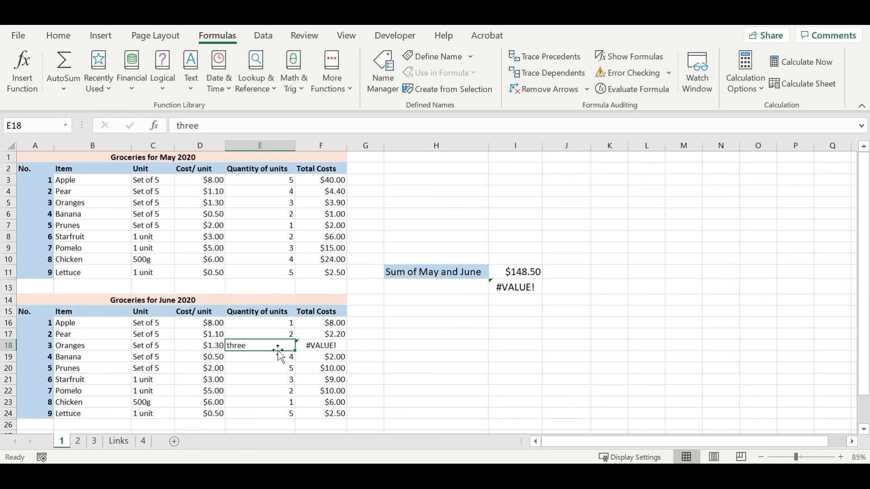
pyautogui.write('3')
pyautogui.press('Return')
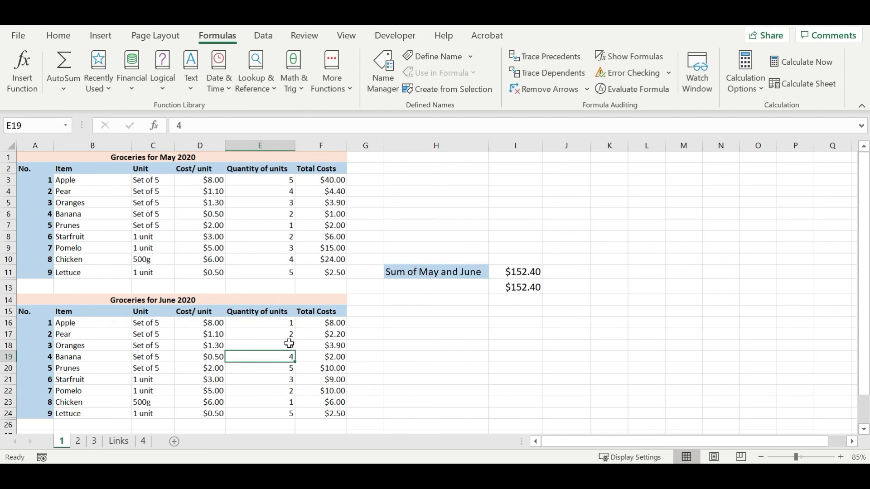
# Enter the word "three" as the June quantity of Oranges in cell E18
pyautogui.click(289, 344)
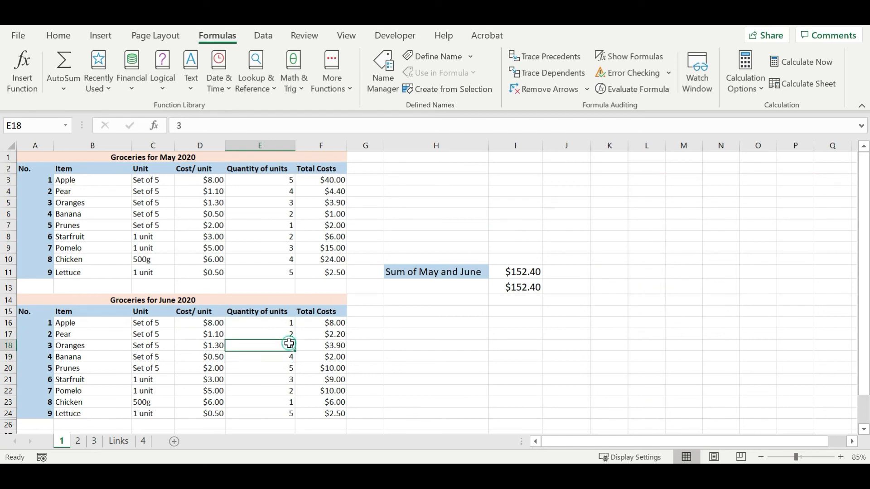
pyautogui.write('three')
pyautogui.press('Return')
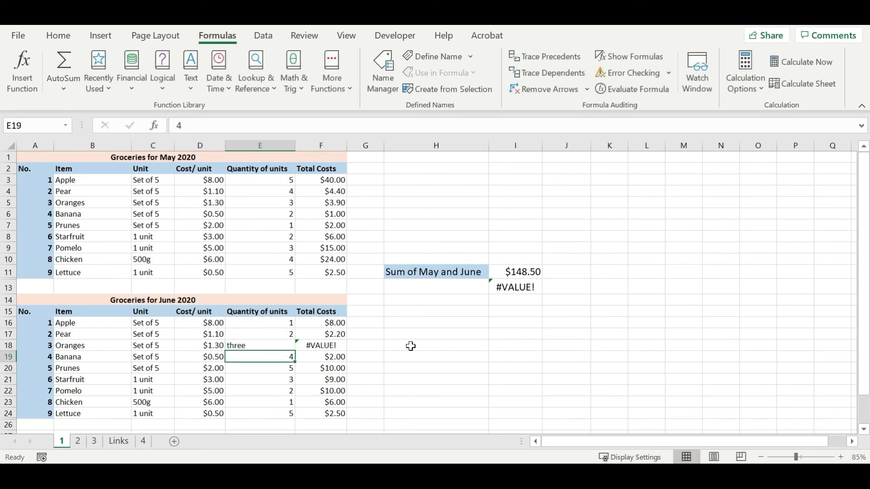
# Compare the formulas and results in cells I11 and I13 while E18 holds a text quantity
pyautogui.press('Up')
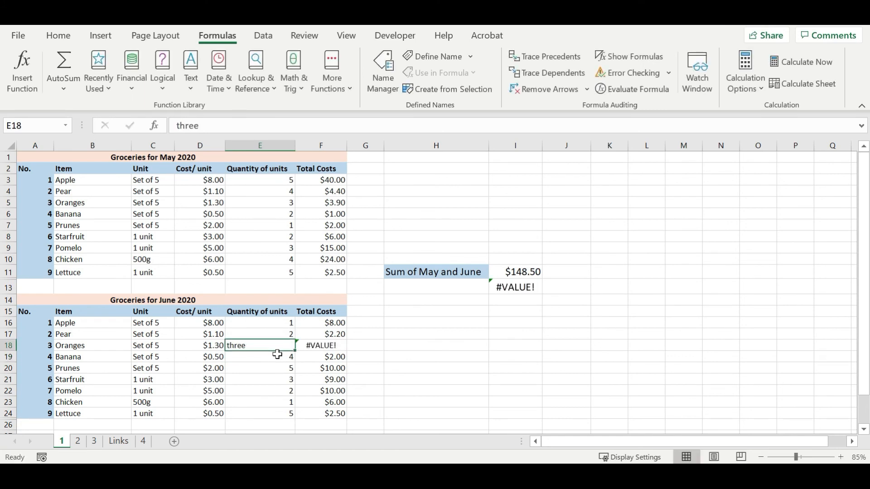
pyautogui.click(508, 286)
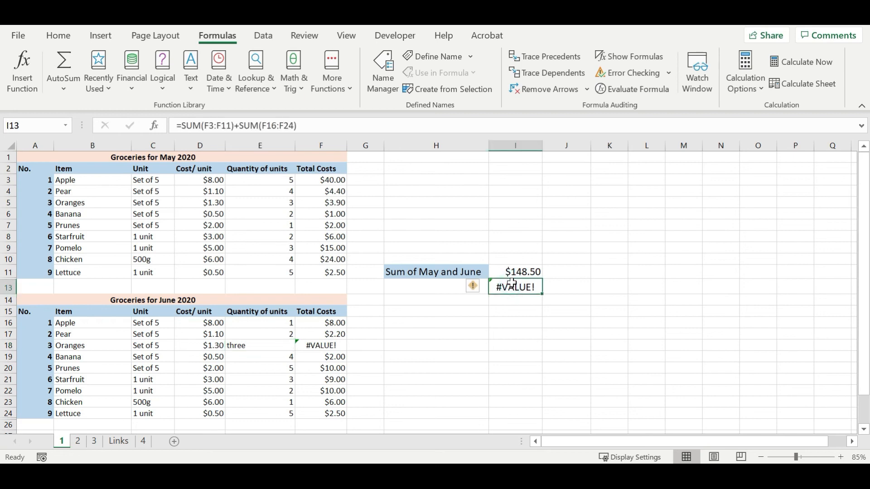
pyautogui.click(511, 259)
pyautogui.click(517, 269)
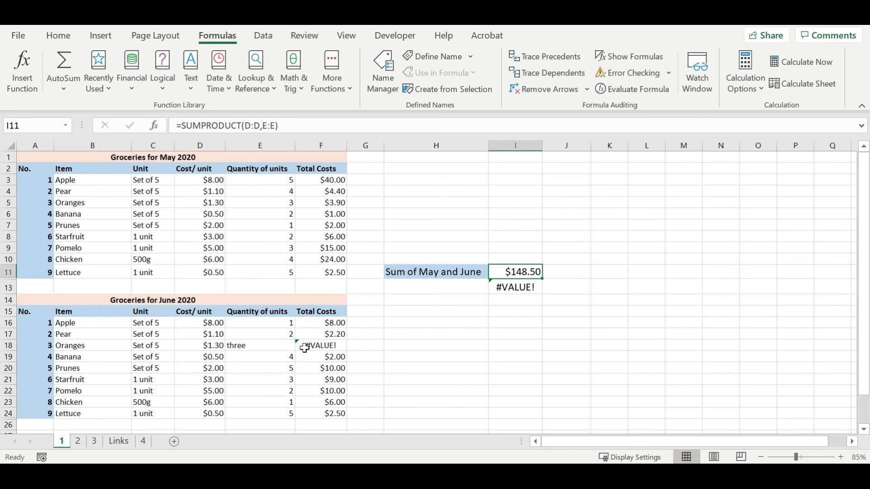
pyautogui.click(517, 290)
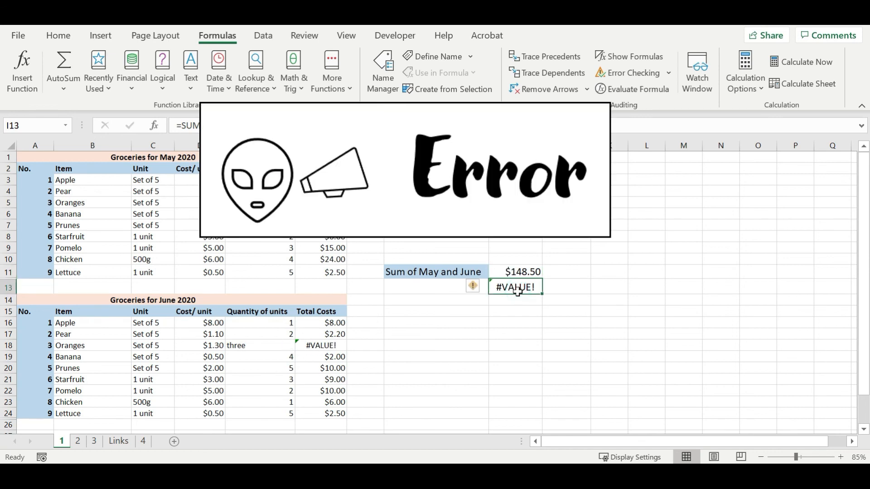